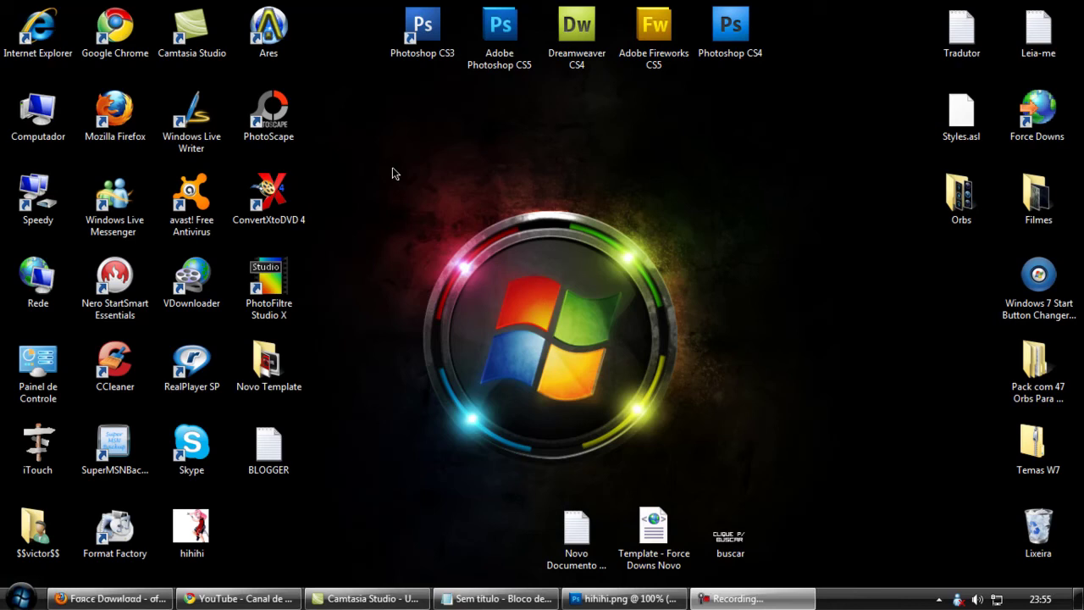
# Refresh the Windows desktop with Atualizar and bring Photoshop with hihihi.png to the front
pyautogui.moveTo(383, 153); pyautogui.dragTo(438, 241)
pyautogui.rightClick(535, 188)
pyautogui.click(585, 232)
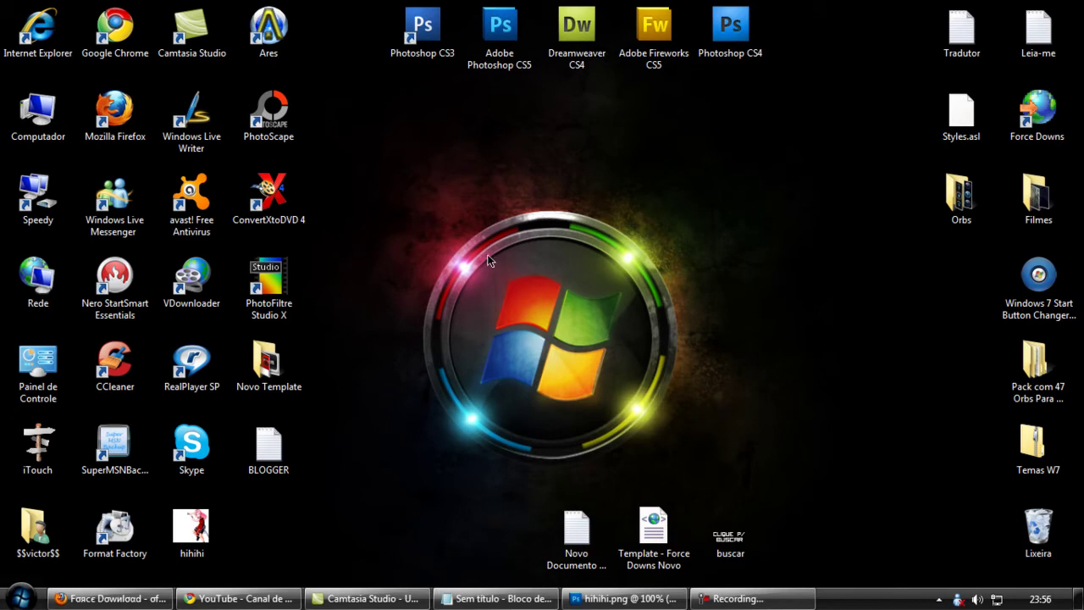
pyautogui.click(624, 598)
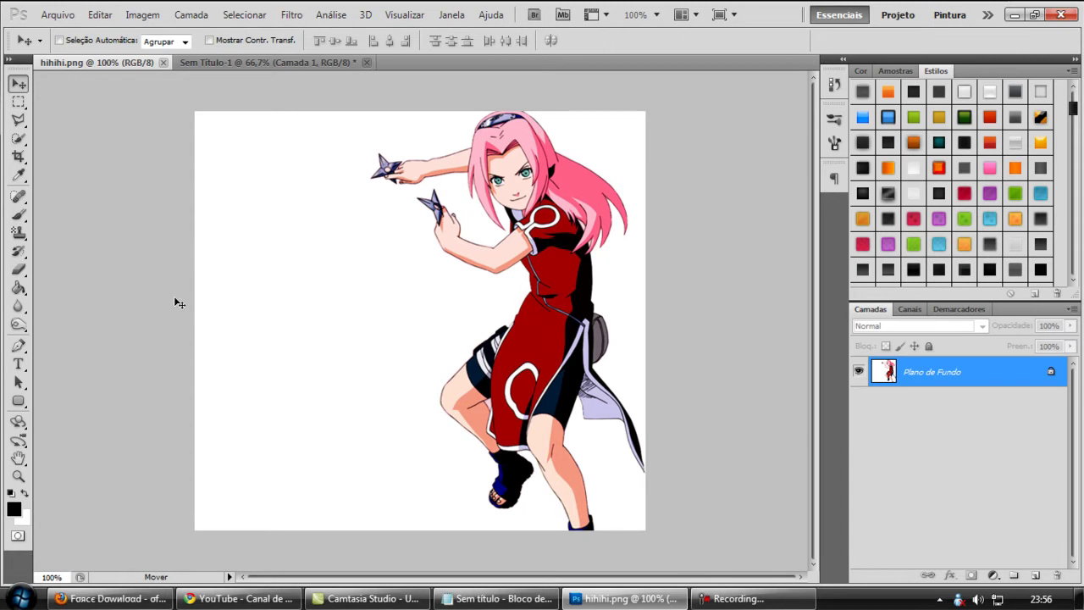
# On the Force Downs site in Firefox, expand 'Mostrar todas as Categorias' and browse the list
pyautogui.click(152, 599)
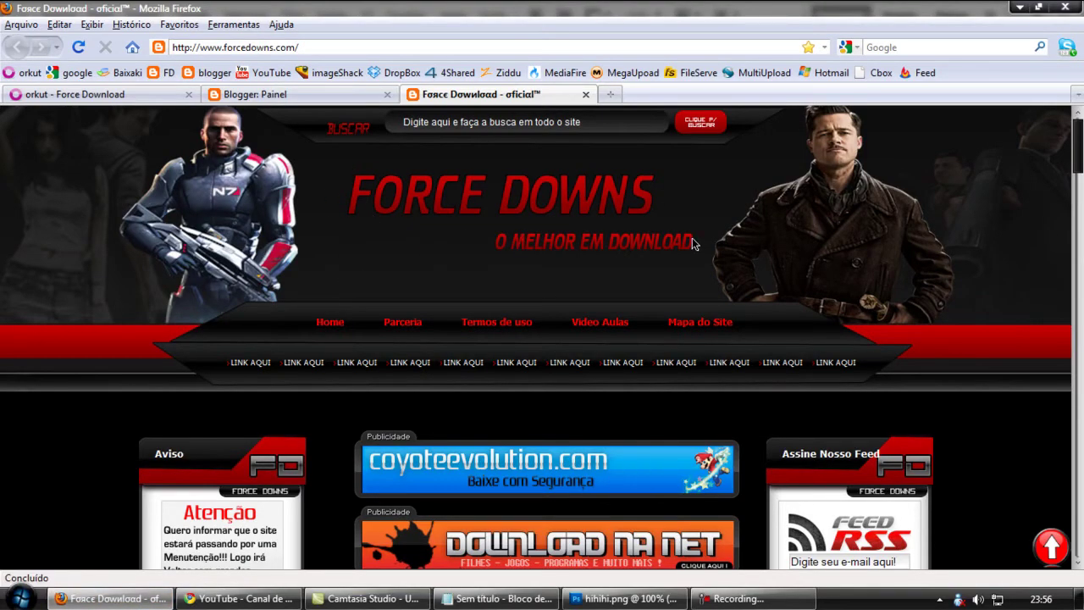
pyautogui.scroll(-4, 126, 282)
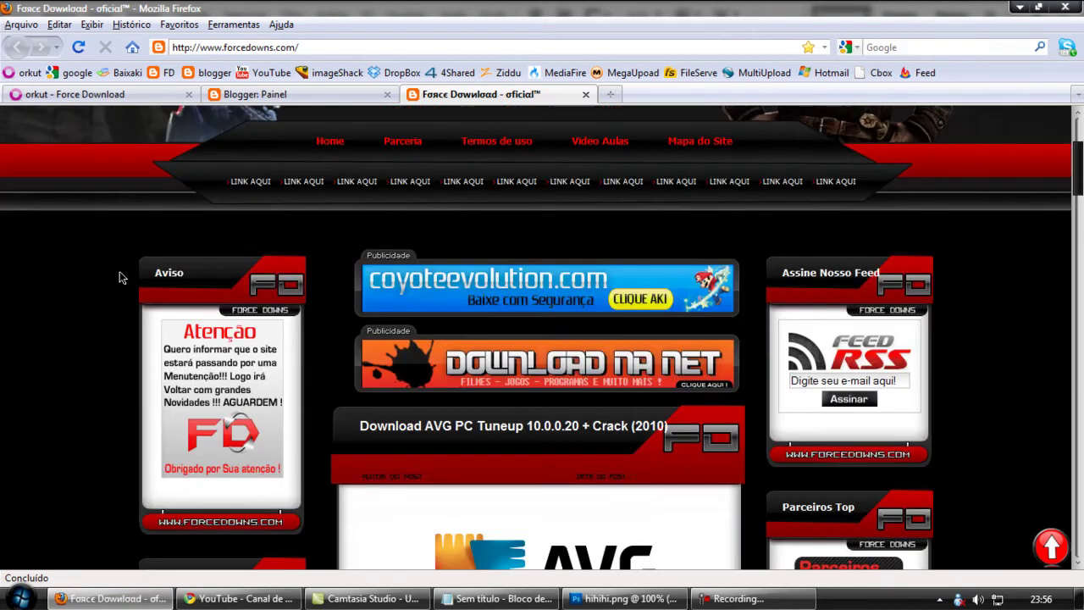
pyautogui.scroll(-4, 119, 278)
pyautogui.scroll(-2, 121, 276)
pyautogui.scroll(-6, 123, 275)
pyautogui.scroll(-5, 124, 273)
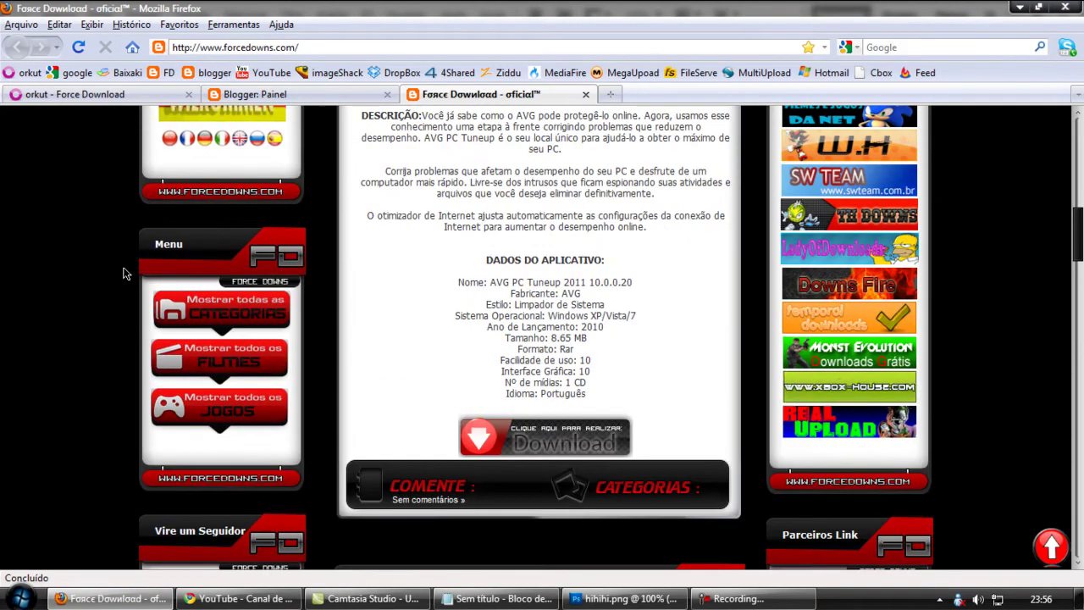
pyautogui.click(235, 324)
pyautogui.scroll(-2, 166, 381)
pyautogui.scroll(-2, 165, 381)
pyautogui.scroll(-2, 165, 383)
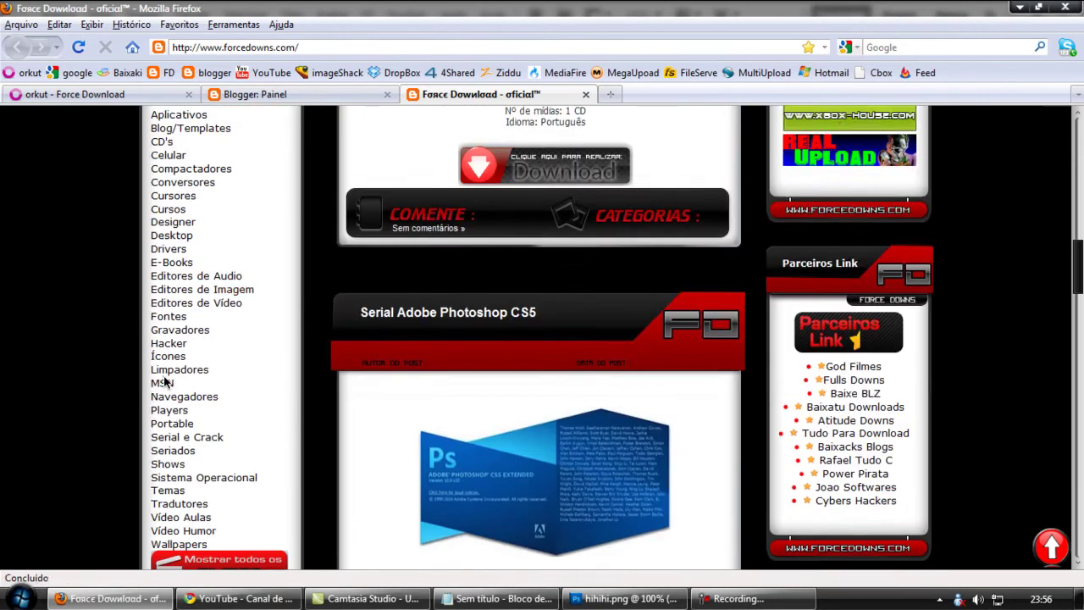
pyautogui.scroll(-2, 166, 383)
pyautogui.scroll(6, 102, 415)
pyautogui.scroll(-2, 5, 380)
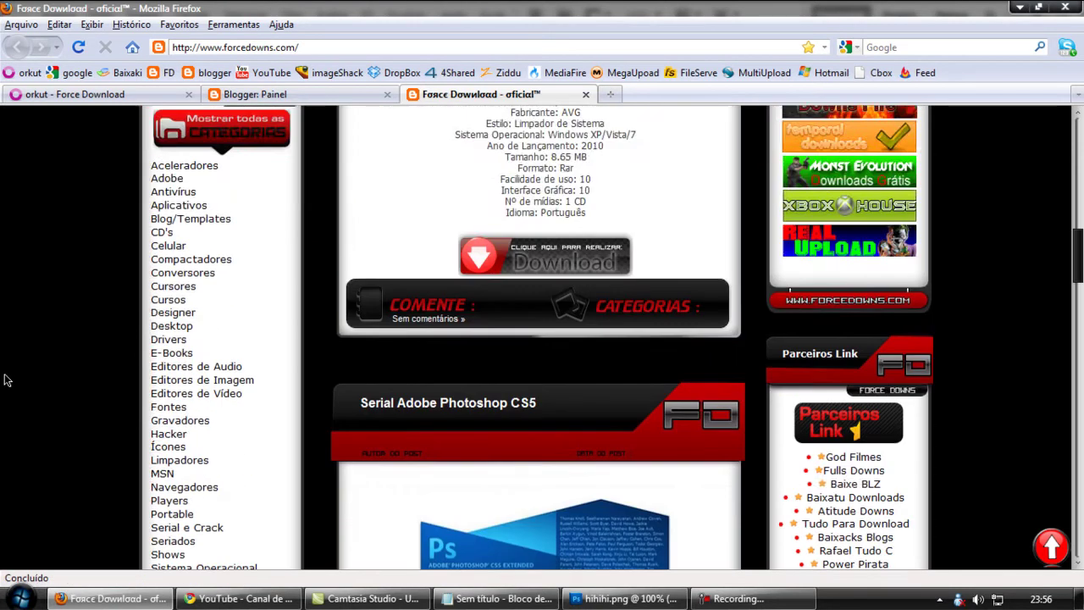
pyautogui.scroll(2, 4, 380)
# Load and pause the YouTube video 'Como Baixar o PhotoShop Cs5 Portatil português'
pyautogui.click(211, 603)
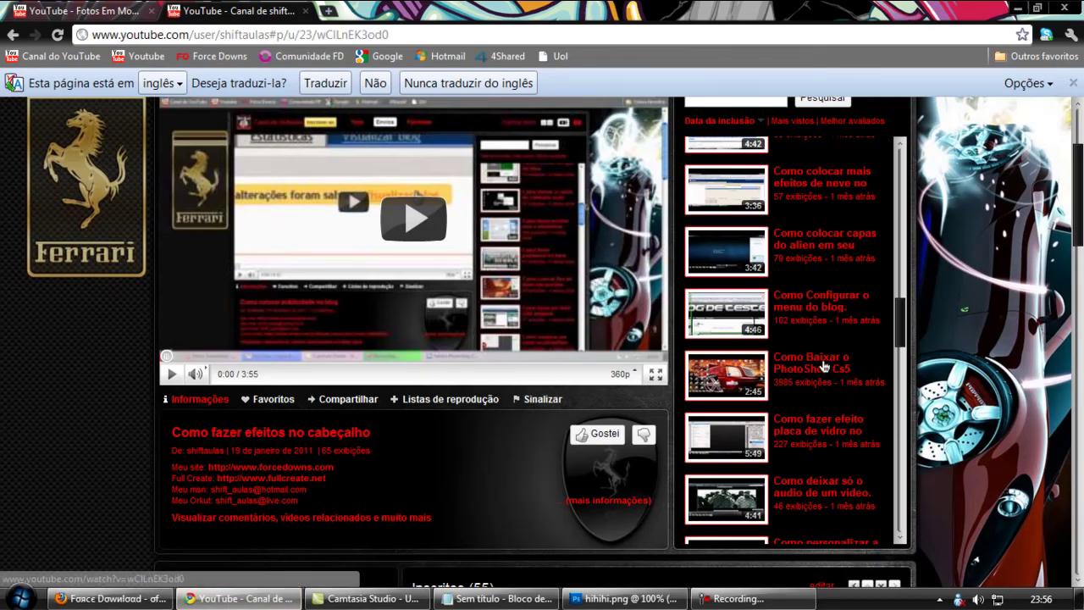
pyautogui.click(824, 365)
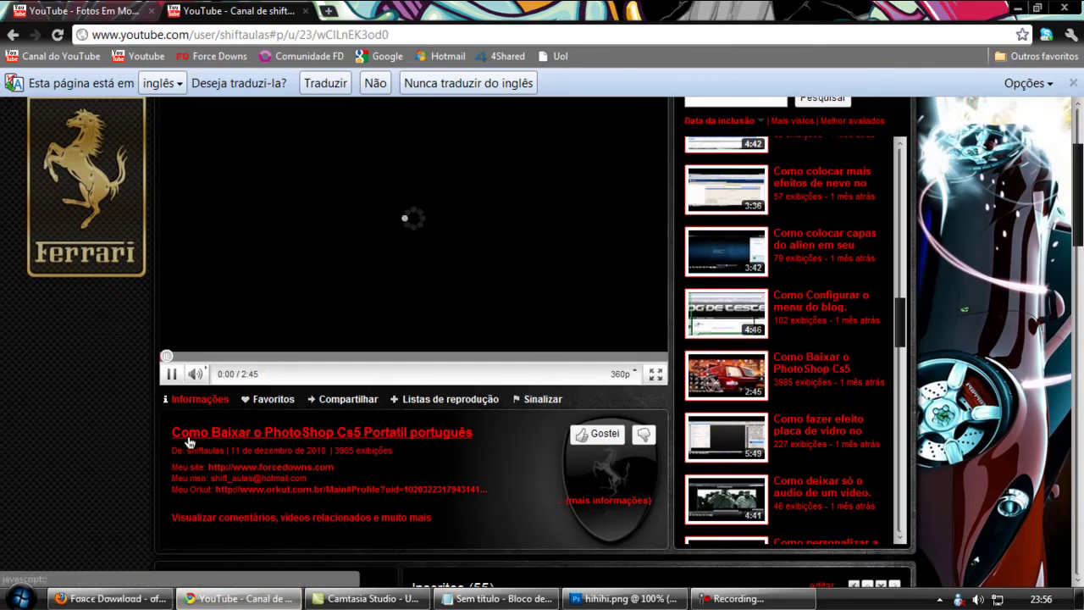
pyautogui.moveTo(172, 432); pyautogui.dragTo(474, 433)
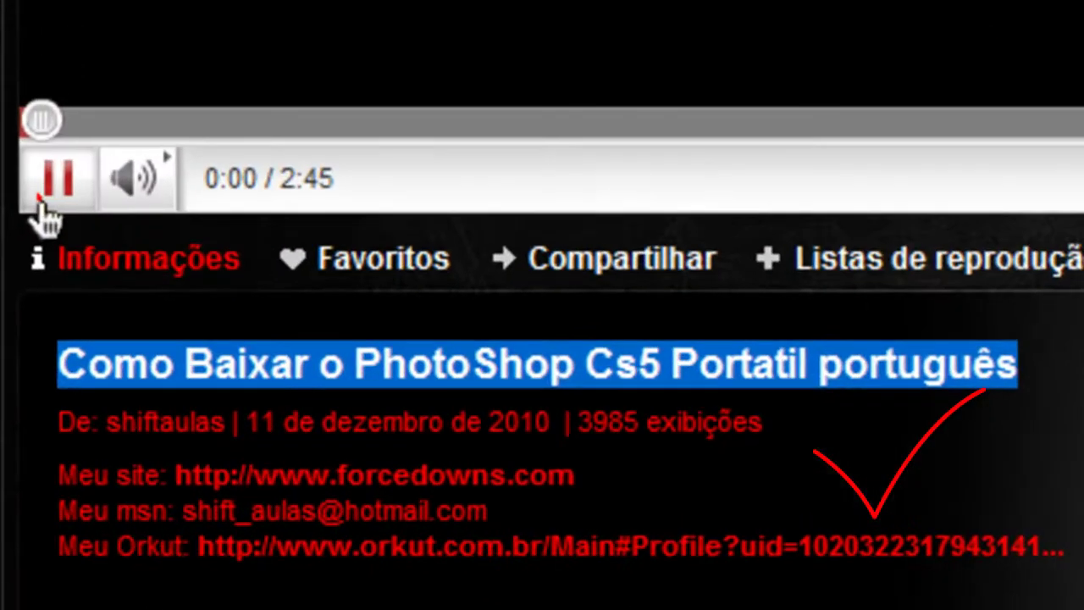
pyautogui.click(121, 288)
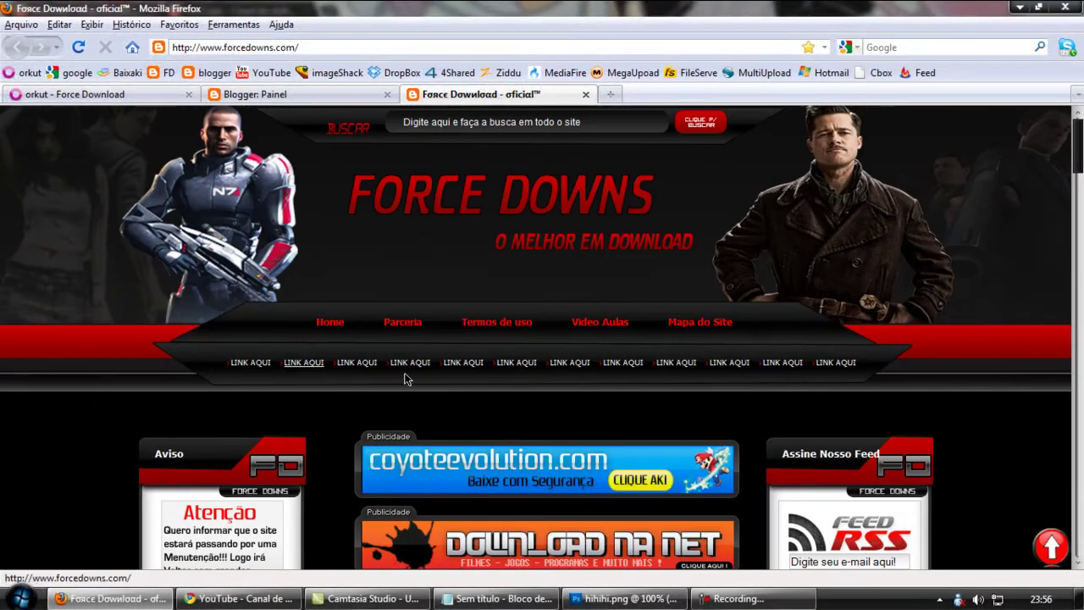
# Minimize Firefox, look at the Sem Título-1 banner, then return to hihihi.png
pyautogui.click(1020, 9)
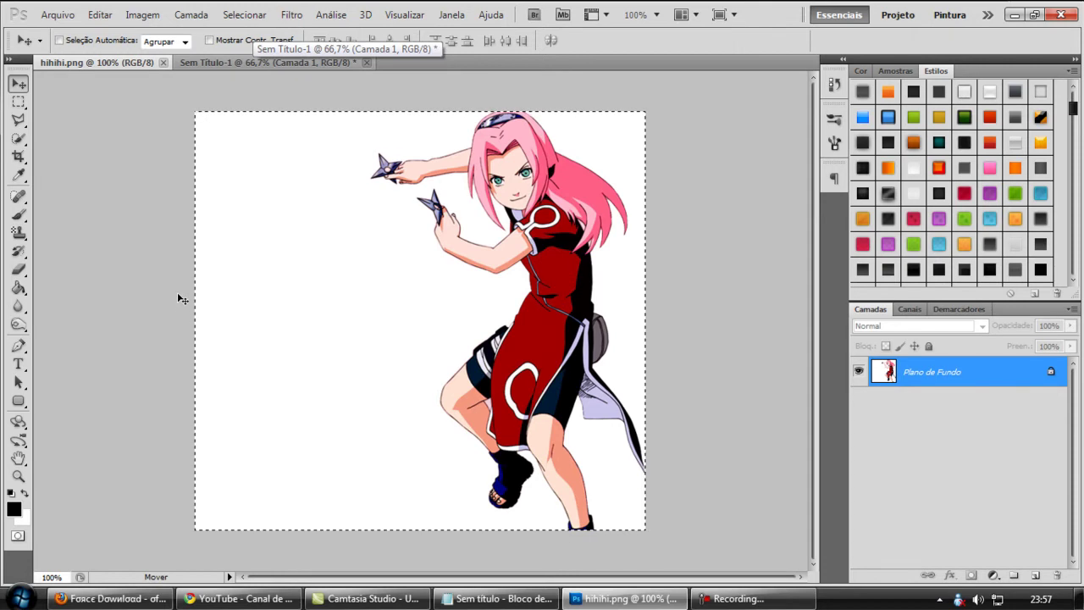
pyautogui.click(232, 64)
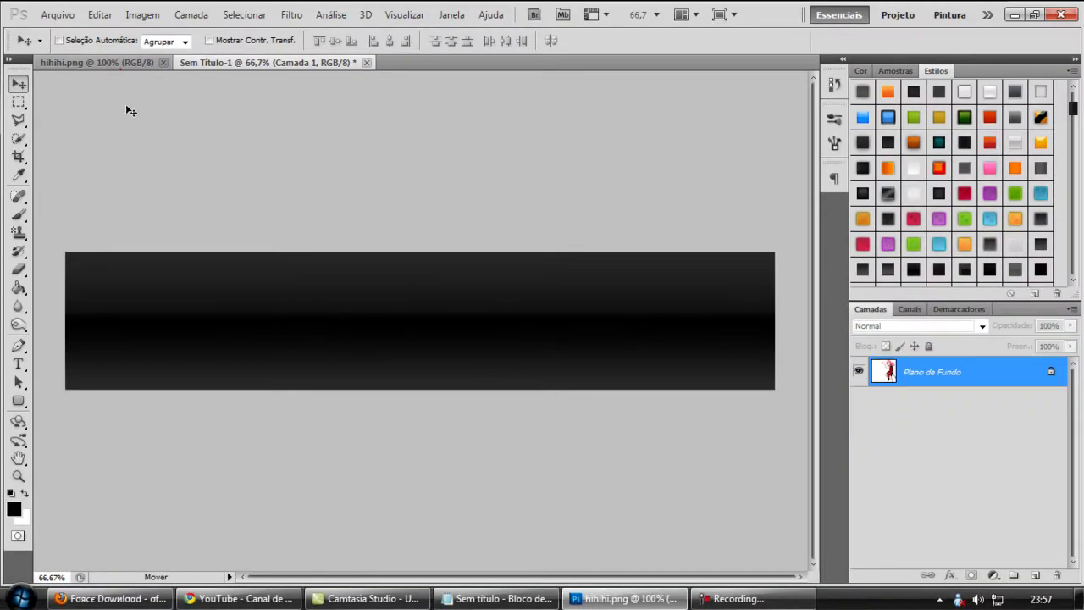
pyautogui.click(98, 62)
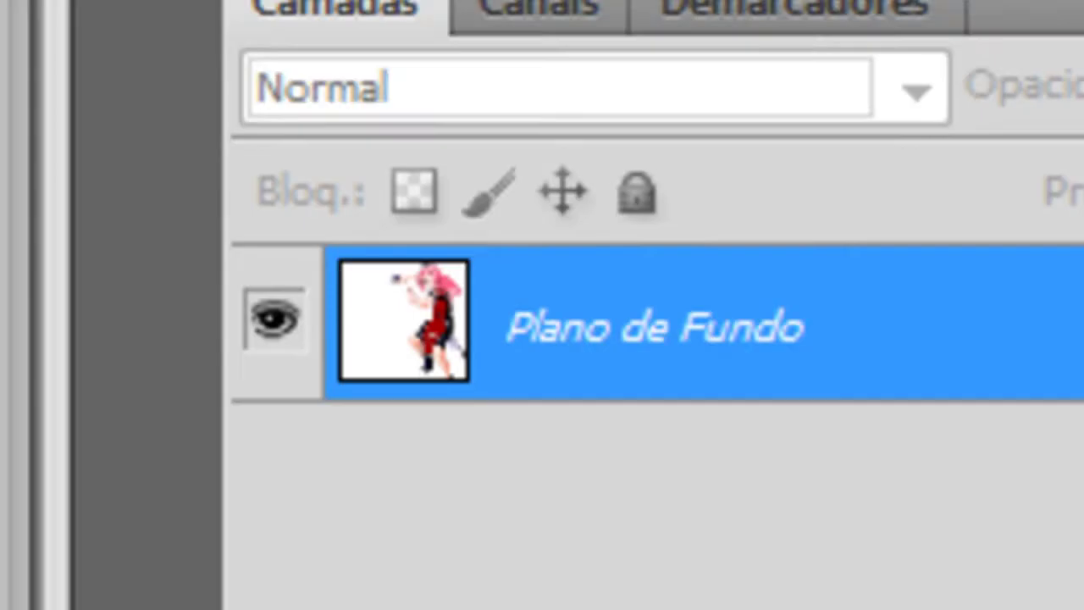
# Unlock Plano de Fundo as layer Camada 0 and set the Quick Selection tool to 60 px
pyautogui.doubleClick(987, 139)
pyautogui.click(939, 269)
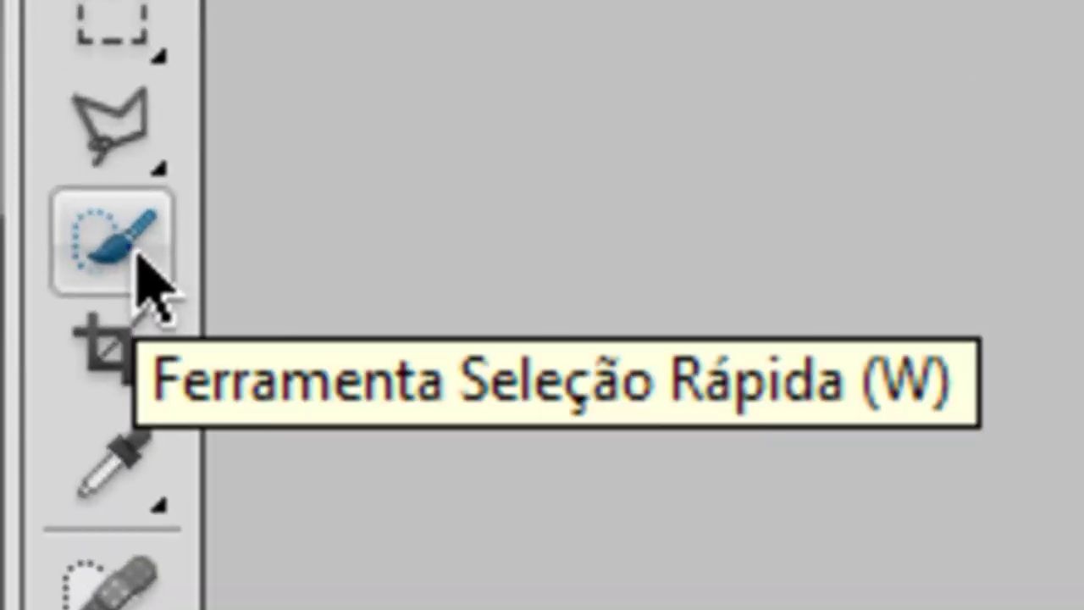
pyautogui.click(148, 271)
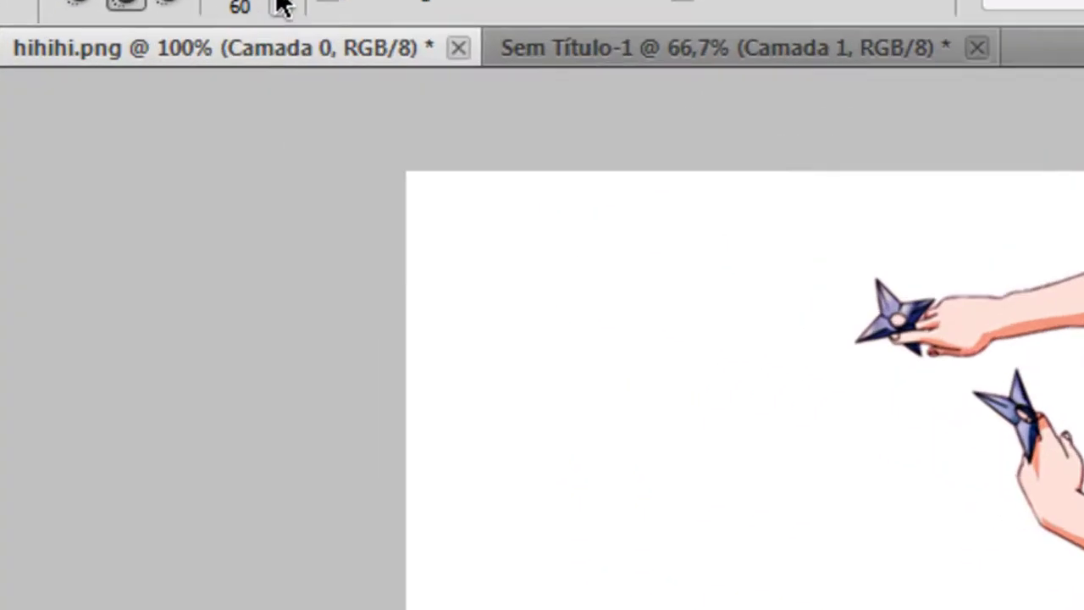
pyautogui.click(151, 42)
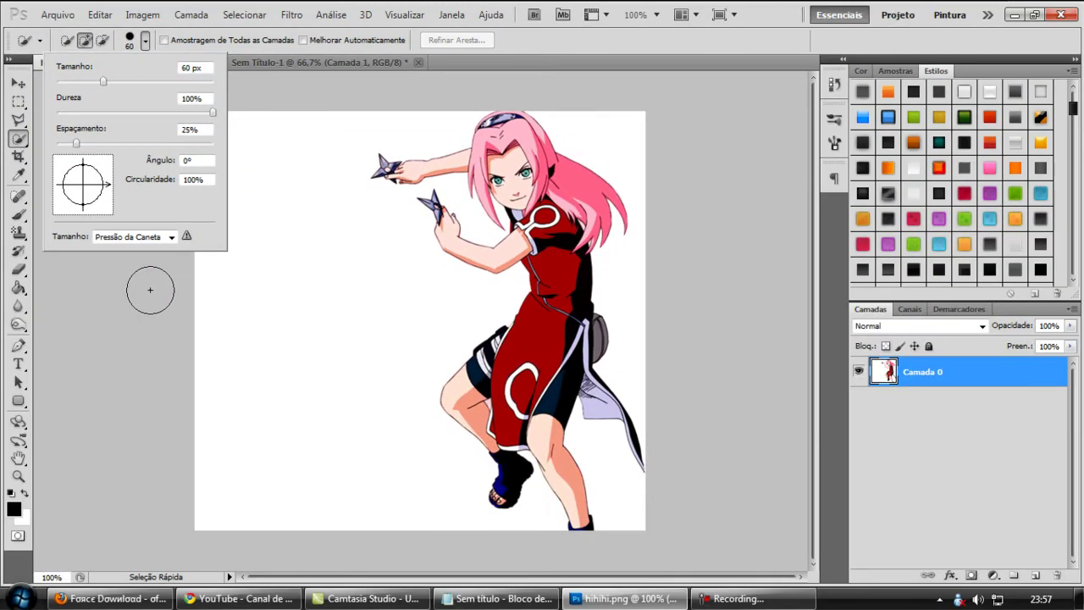
pyautogui.click(151, 289)
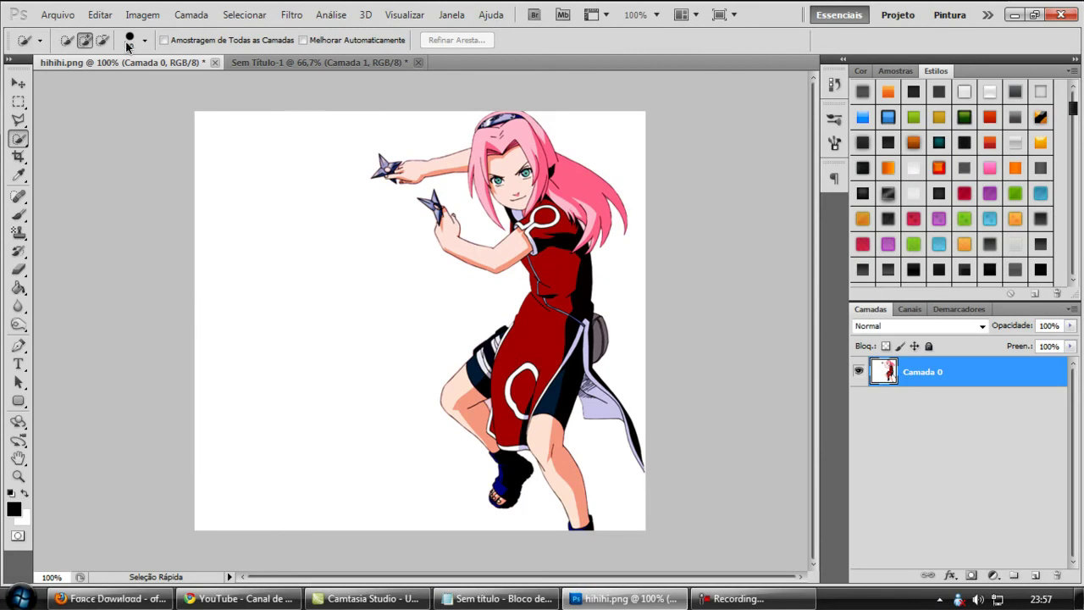
# Quick-select the white background, adding the gaps beside her hair, behind her back and below the cloth
pyautogui.moveTo(205, 120); pyautogui.dragTo(215, 227)
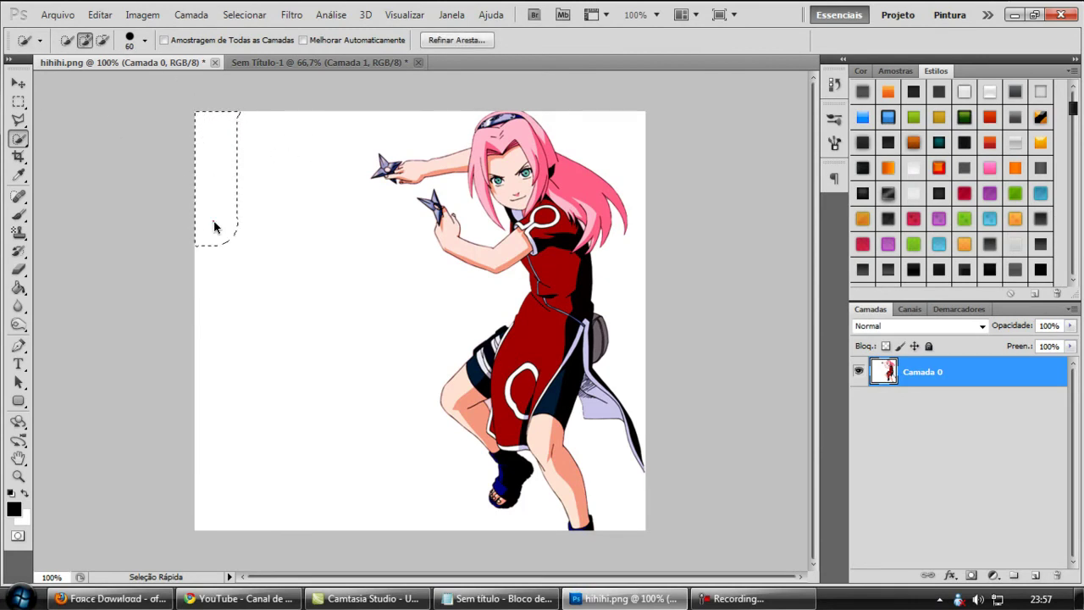
pyautogui.moveTo(222, 317); pyautogui.dragTo(223, 380)
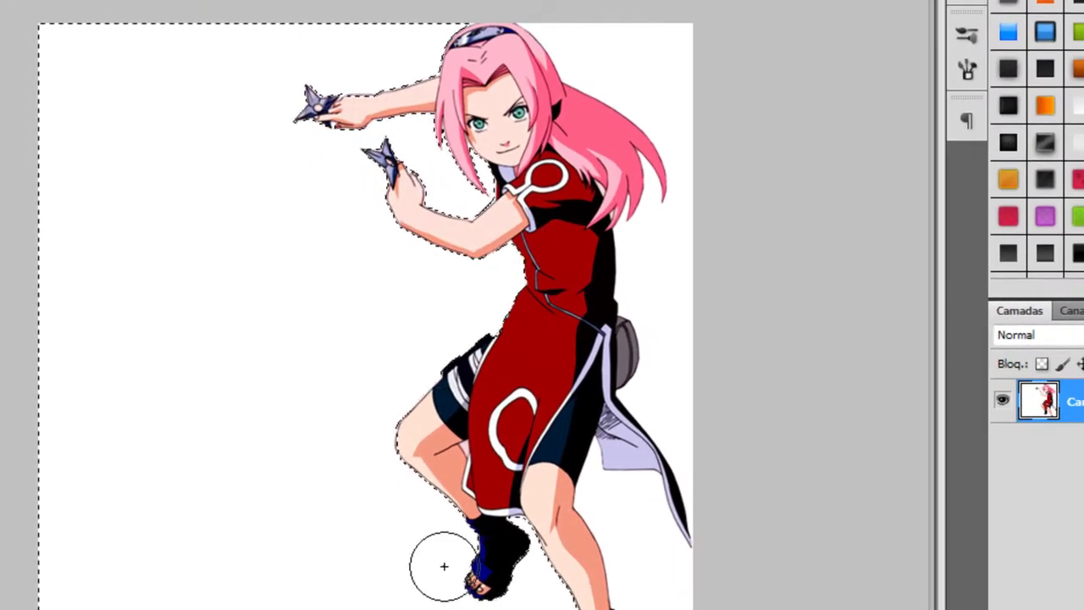
pyautogui.click(716, 46)
pyautogui.click(684, 296)
pyautogui.click(693, 590)
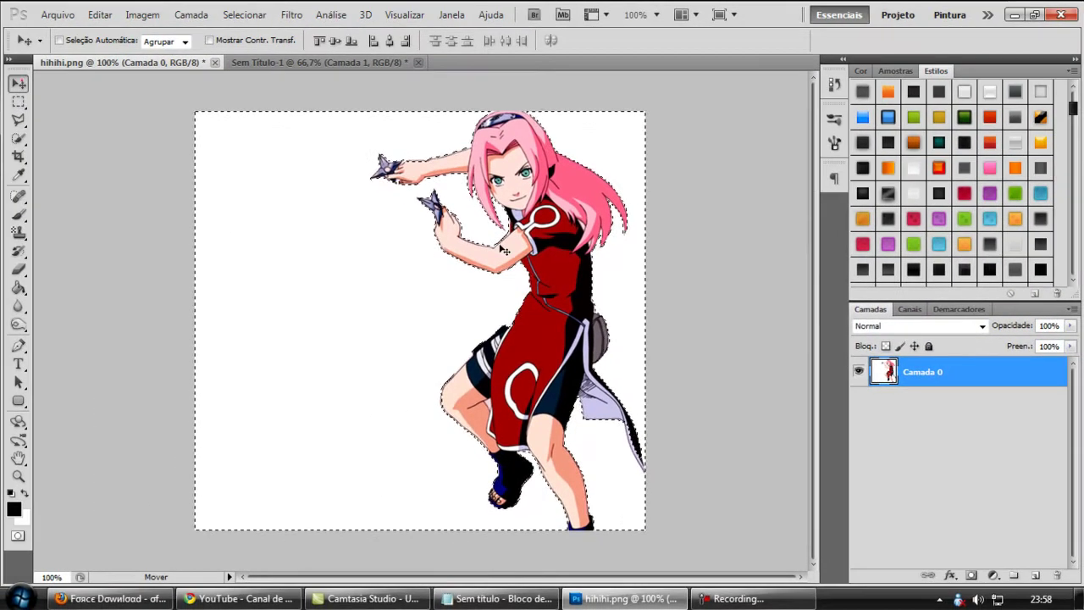
# Delete the selected white background, deselect, and save the cut-out as PNG 'hihihi2'
pyautogui.press('Delete')
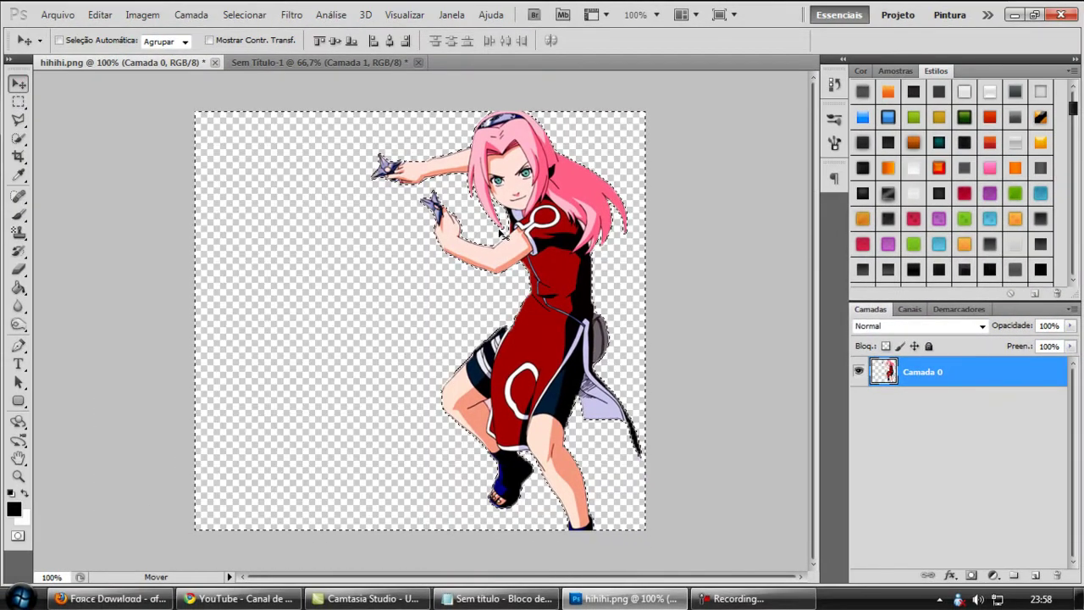
pyautogui.hotkey('ctrl', 'd')
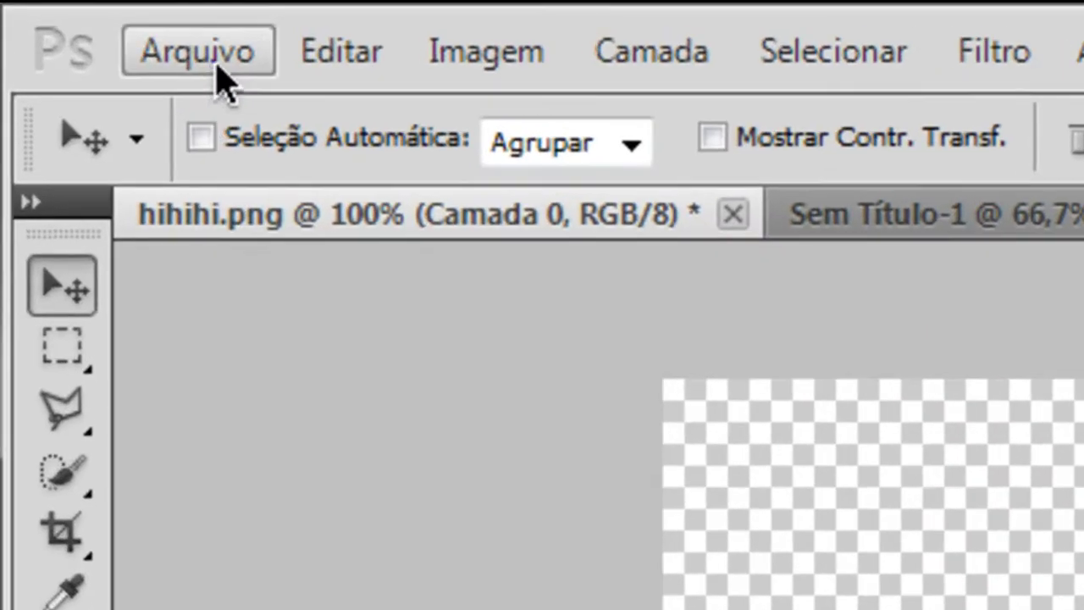
pyautogui.click(58, 14)
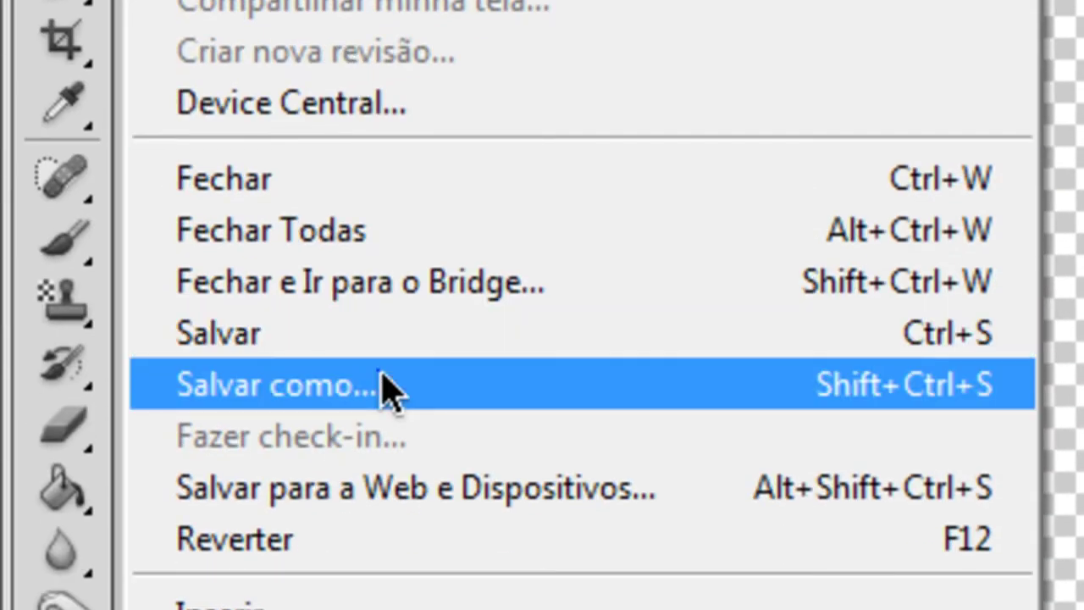
pyautogui.click(387, 385)
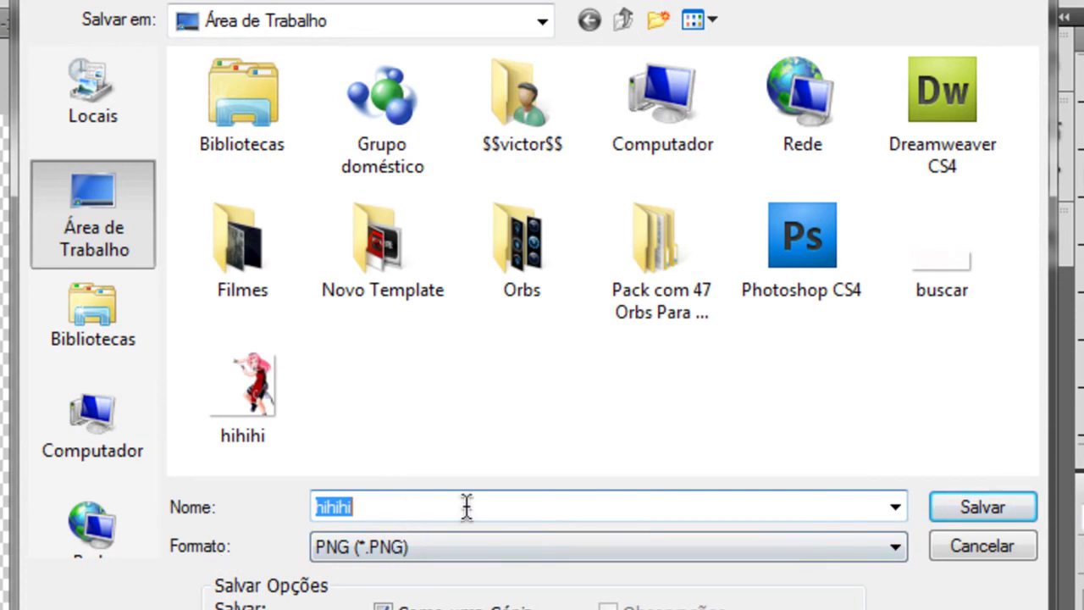
pyautogui.click(621, 506)
pyautogui.write('2')
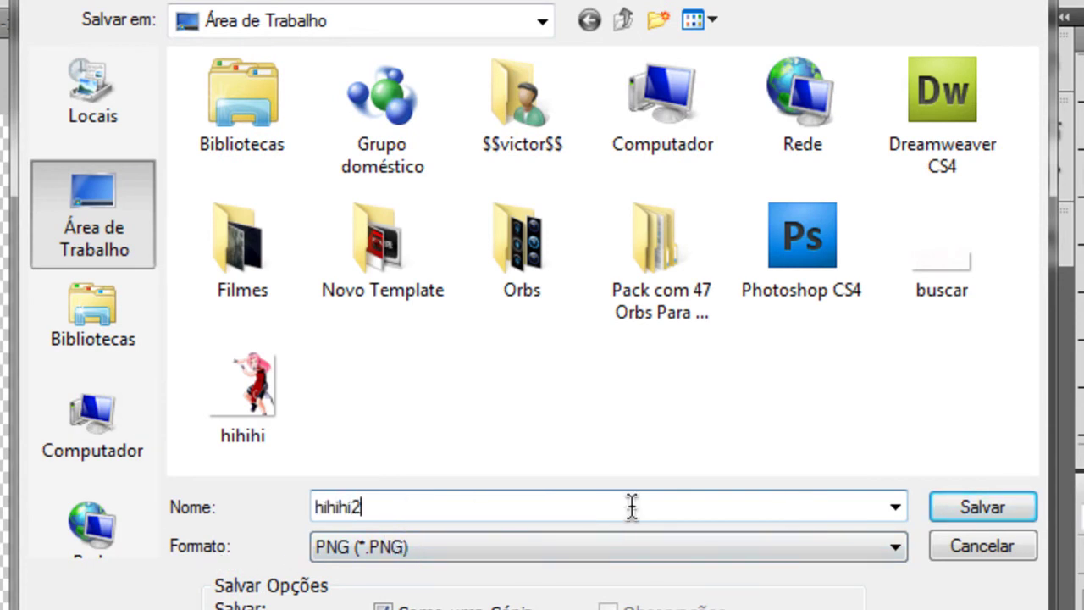
pyautogui.click(987, 512)
pyautogui.press('Return')
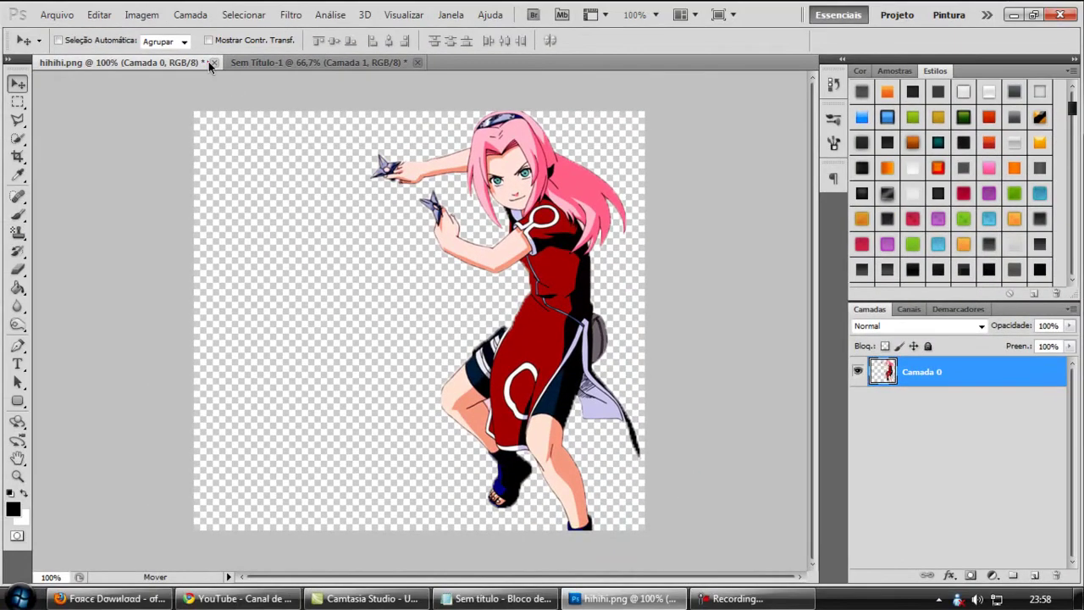
# Close hihihi.png without saving and open the hihihi2 image
pyautogui.click(213, 63)
pyautogui.click(545, 237)
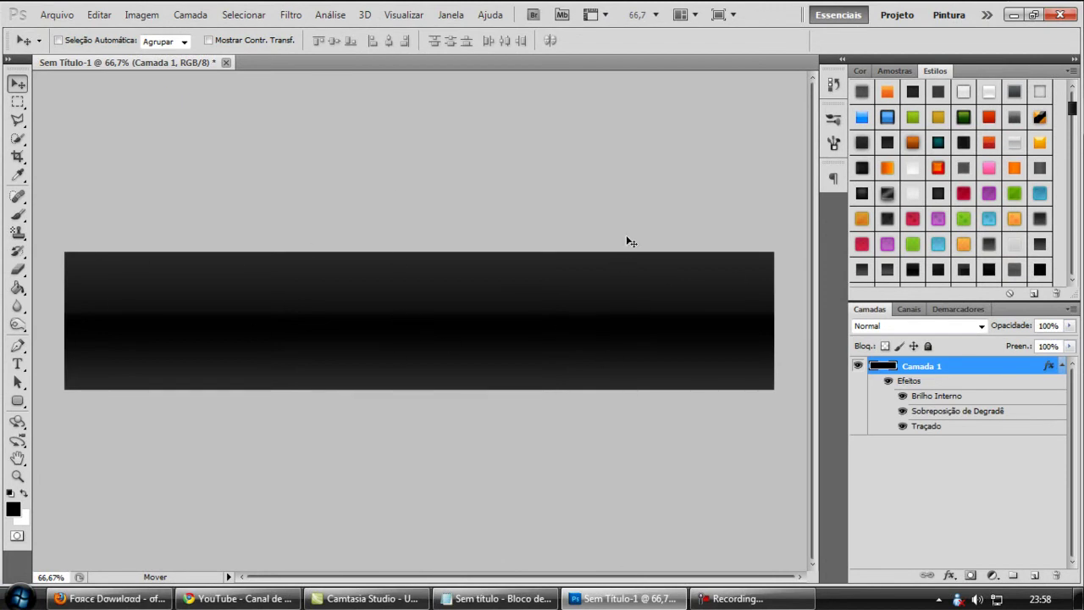
pyautogui.hotkey('ctrl', 'o')
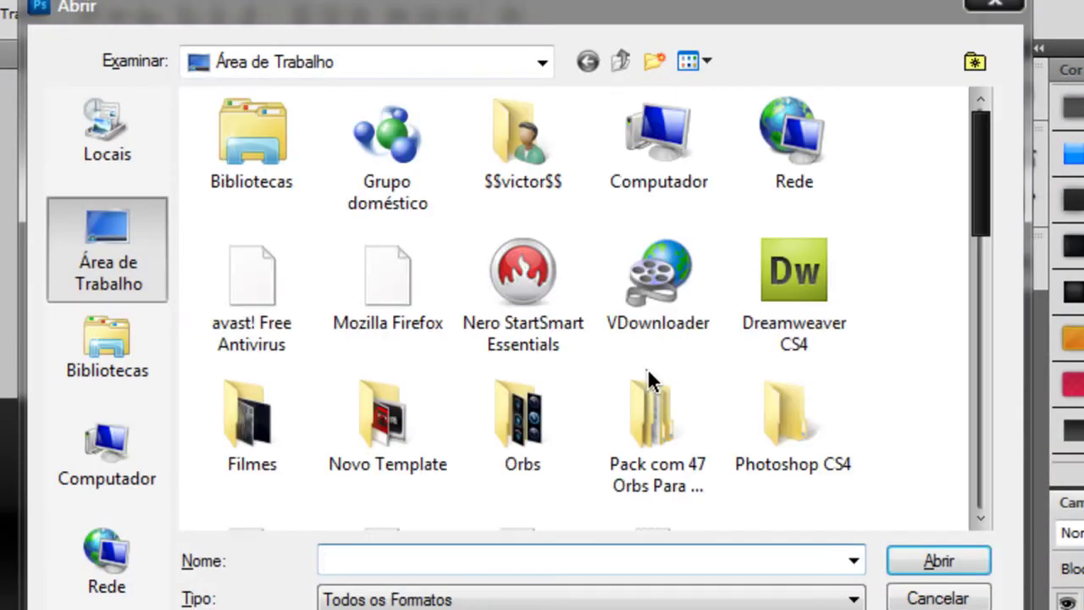
pyautogui.scroll(-2, 979, 271)
pyautogui.scroll(-5, 984, 352)
pyautogui.click(524, 343)
pyautogui.doubleClick(523, 343)
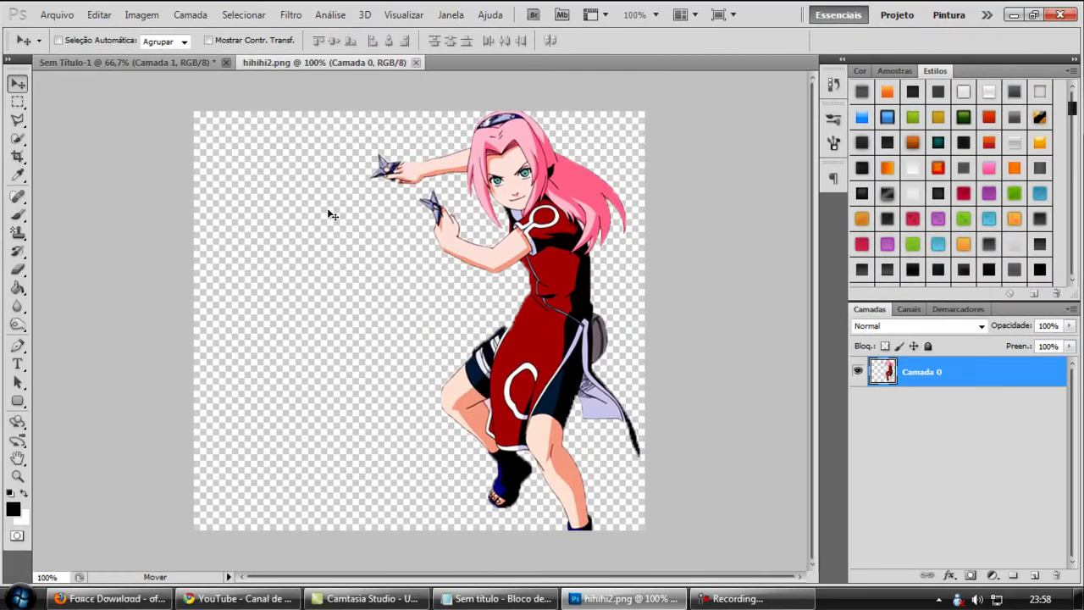
# Copy all of hihihi2, close it, and paste it into Sem Título-1 as Camada 2
pyautogui.hotkey('ctrl', 'a')
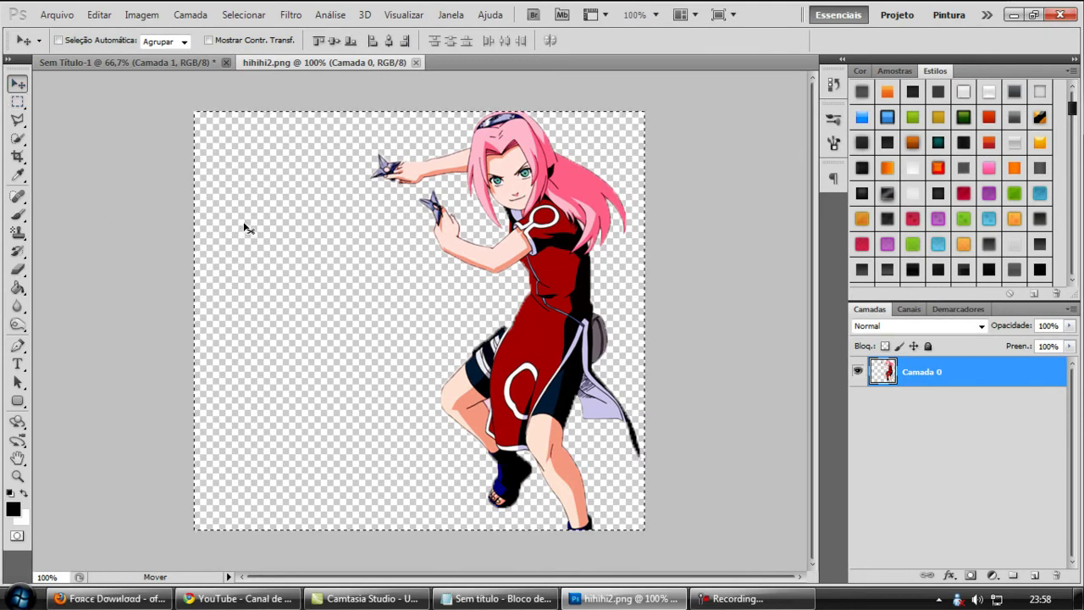
pyautogui.click(417, 63)
pyautogui.hotkey('ctrl', 'v')
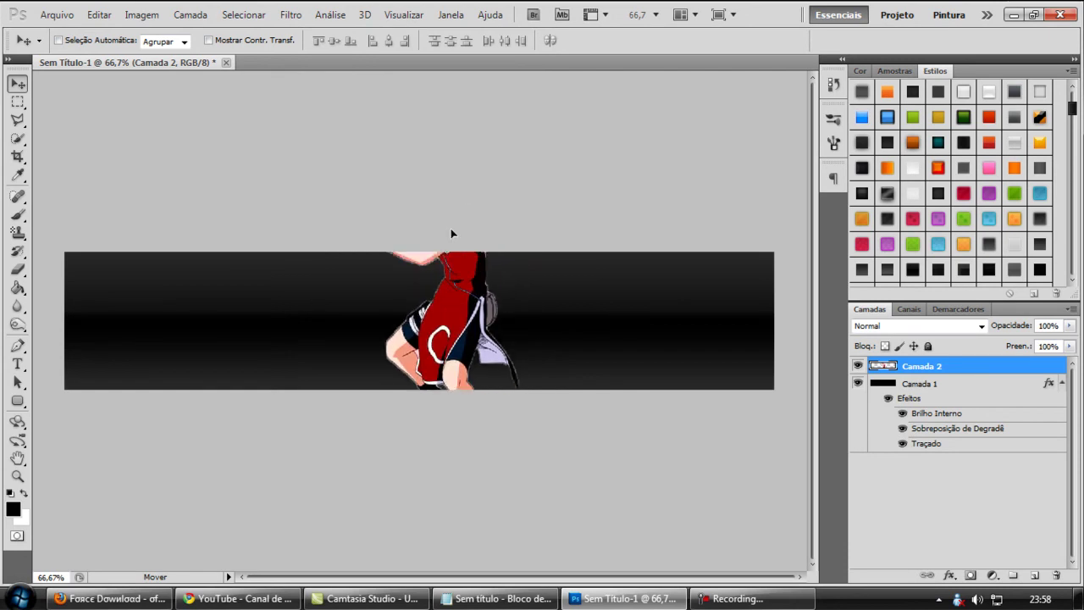
# Scale the pasted character to about 60% and place her at the banner's right end
pyautogui.moveTo(446, 328); pyautogui.dragTo(495, 174)
pyautogui.hotkey('ctrl', 't')
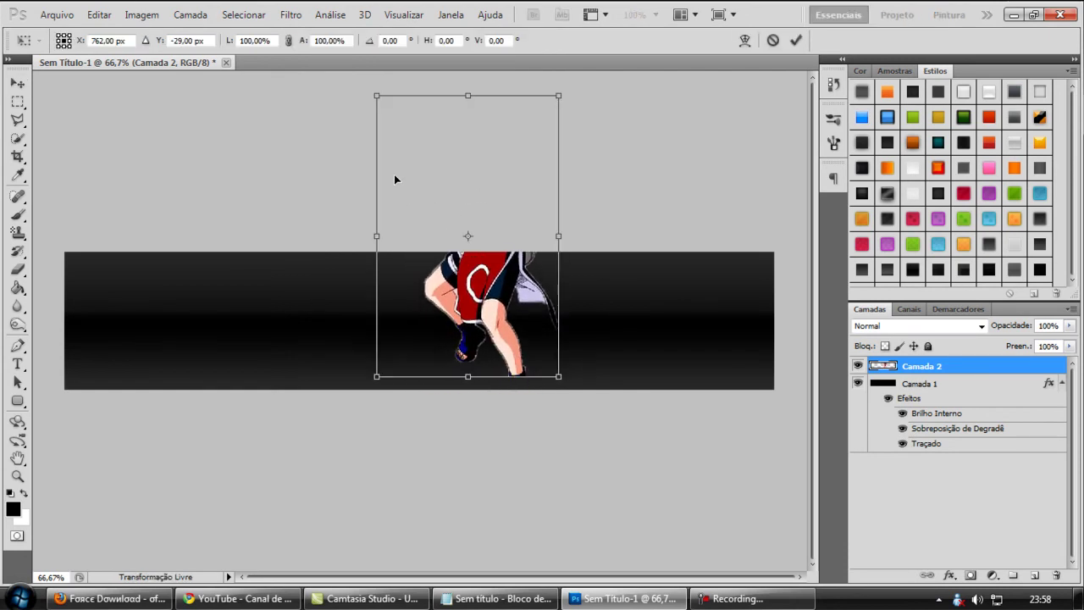
pyautogui.moveTo(389, 100)
pyautogui.mouseDown()
pyautogui.moveTo(484, 246)
pyautogui.moveTo(677, 297)
pyautogui.mouseUp()
pyautogui.moveTo(641, 259)
pyautogui.mouseDown()
pyautogui.moveTo(631, 247)
pyautogui.moveTo(642, 253)
pyautogui.mouseUp()
pyautogui.press('Return')
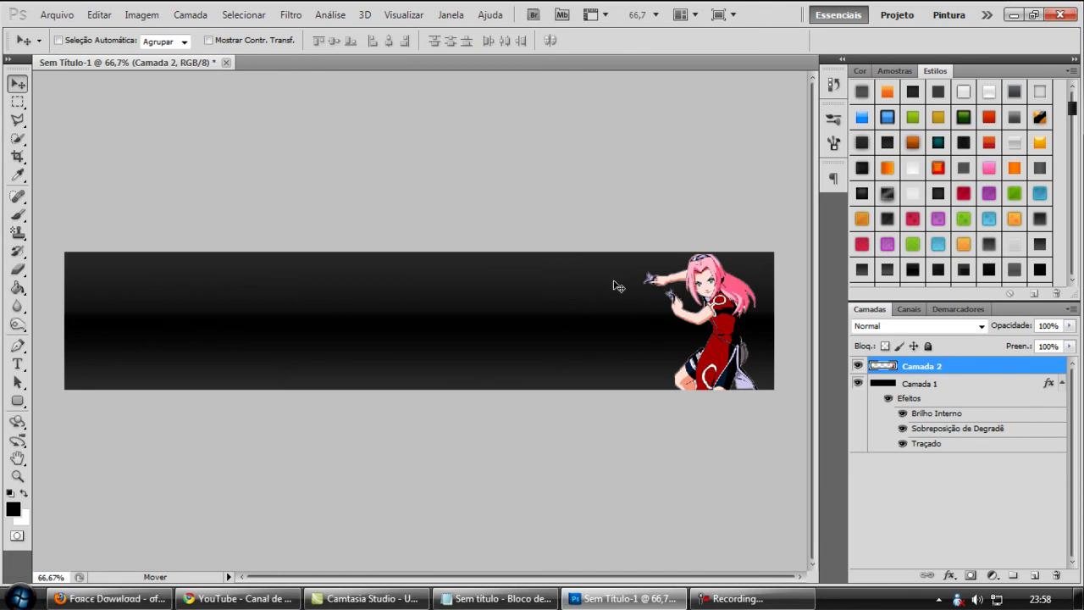
# Minimize Photoshop and drag across the Windows desktop
pyautogui.click(1019, 17)
pyautogui.moveTo(812, 192)
pyautogui.mouseDown()
pyautogui.moveTo(328, 486)
pyautogui.moveTo(339, 491)
pyautogui.mouseUp()
pyautogui.moveTo(388, 100); pyautogui.dragTo(767, 487)
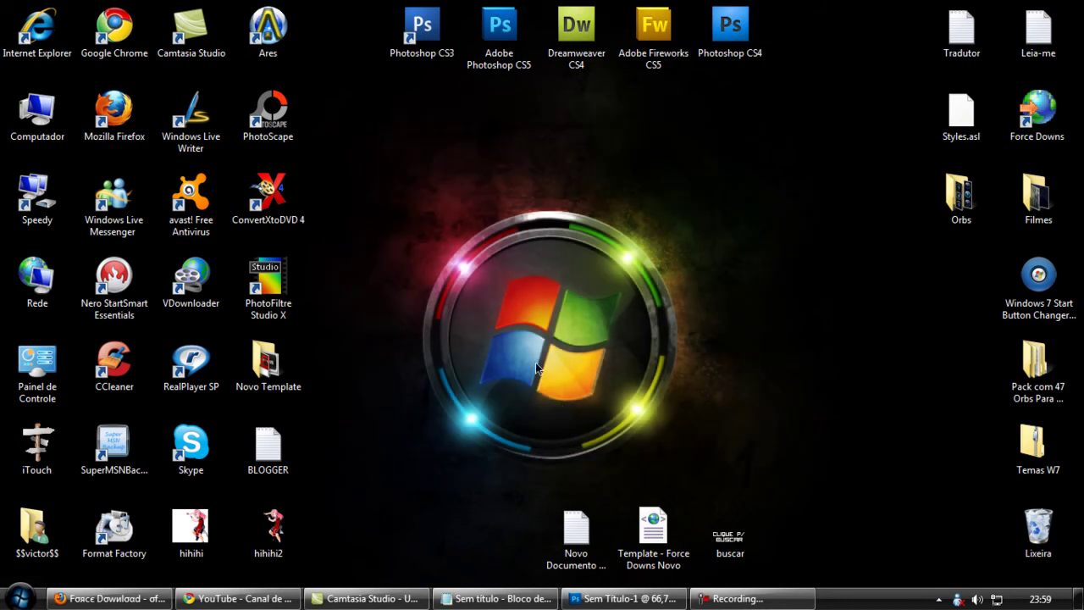
pyautogui.click(500, 598)
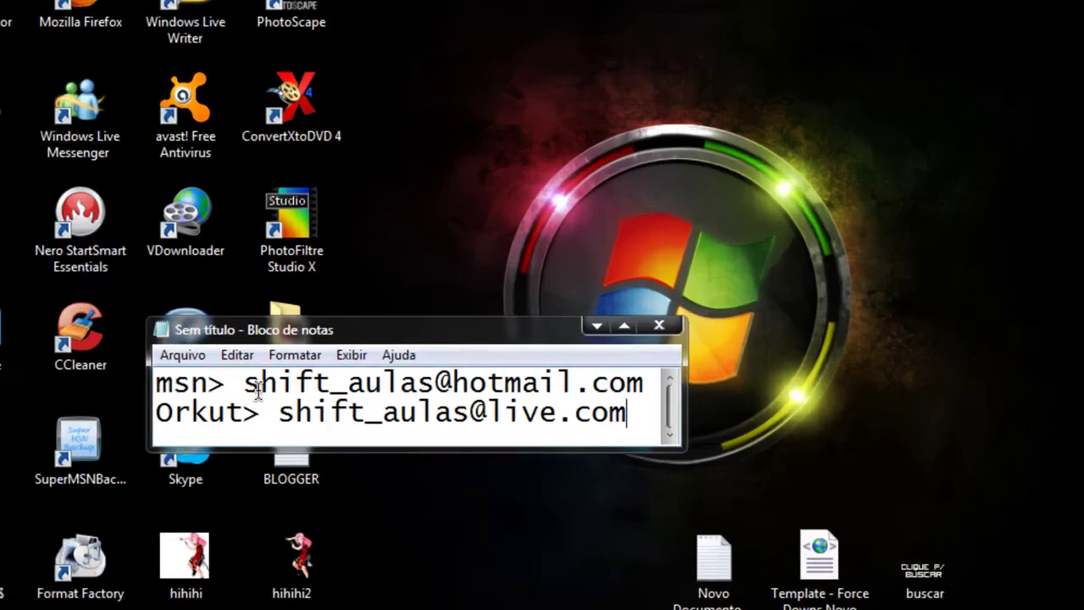
pyautogui.moveTo(253, 387); pyautogui.dragTo(482, 367)
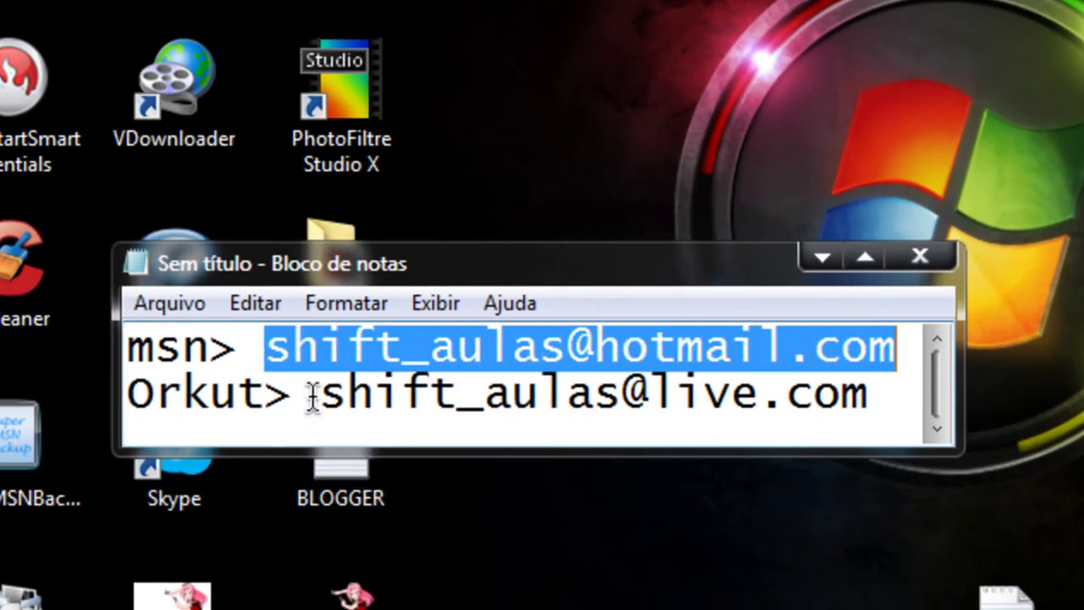
pyautogui.moveTo(322, 397); pyautogui.dragTo(876, 391)
pyautogui.click(896, 390)
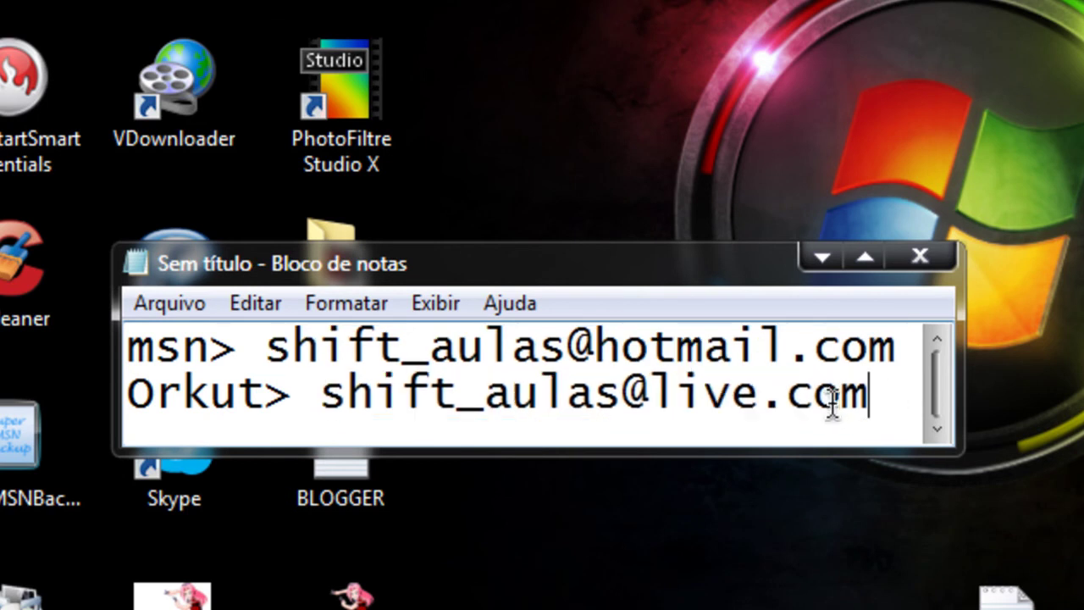
pyautogui.moveTo(264, 346); pyautogui.dragTo(887, 343)
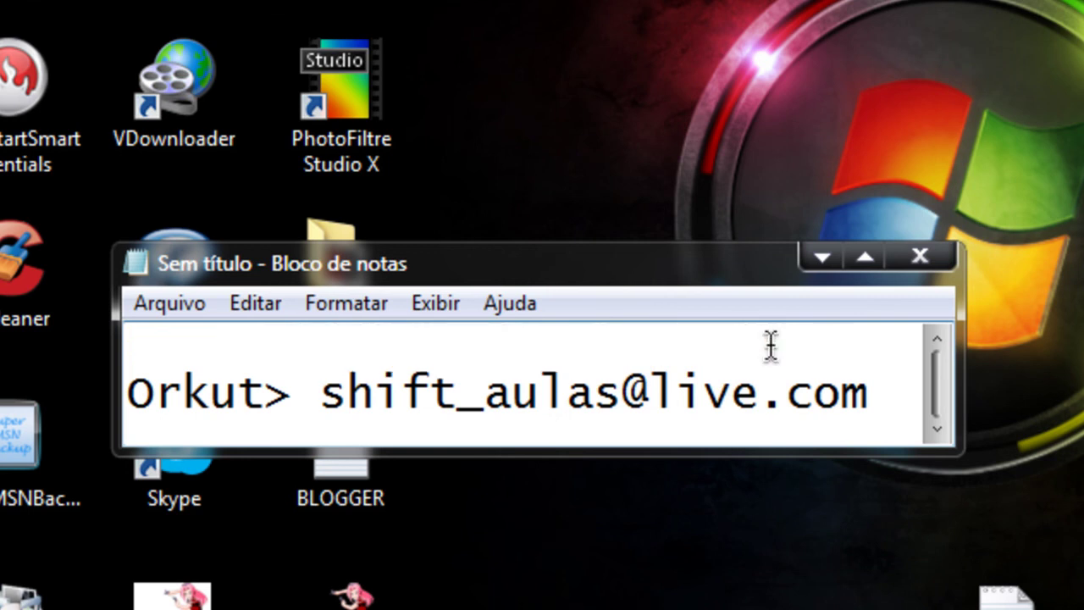
pyautogui.moveTo(314, 394); pyautogui.dragTo(867, 397)
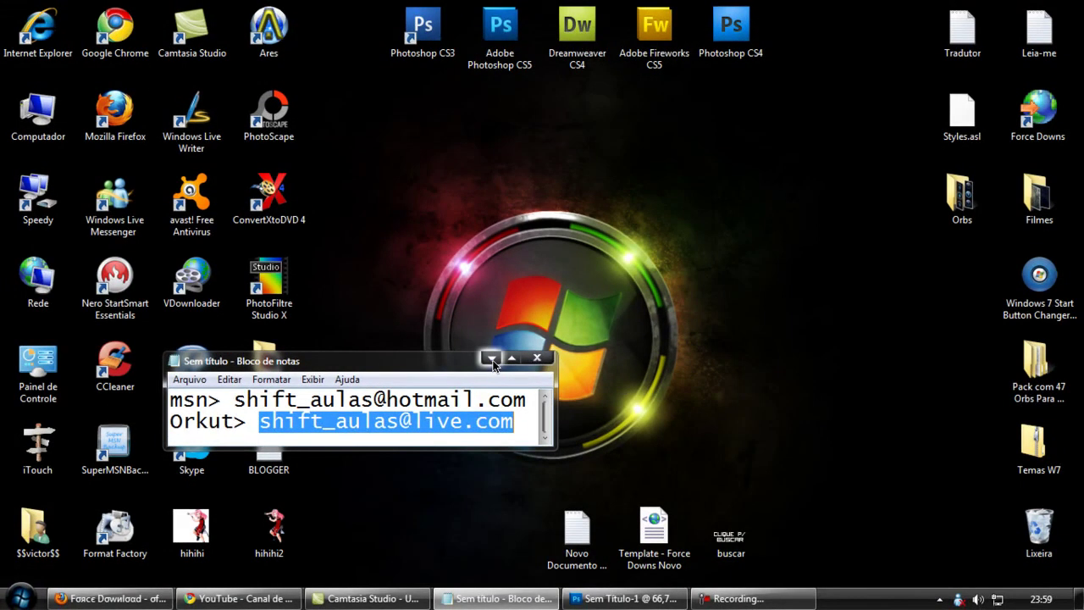
pyautogui.click(491, 359)
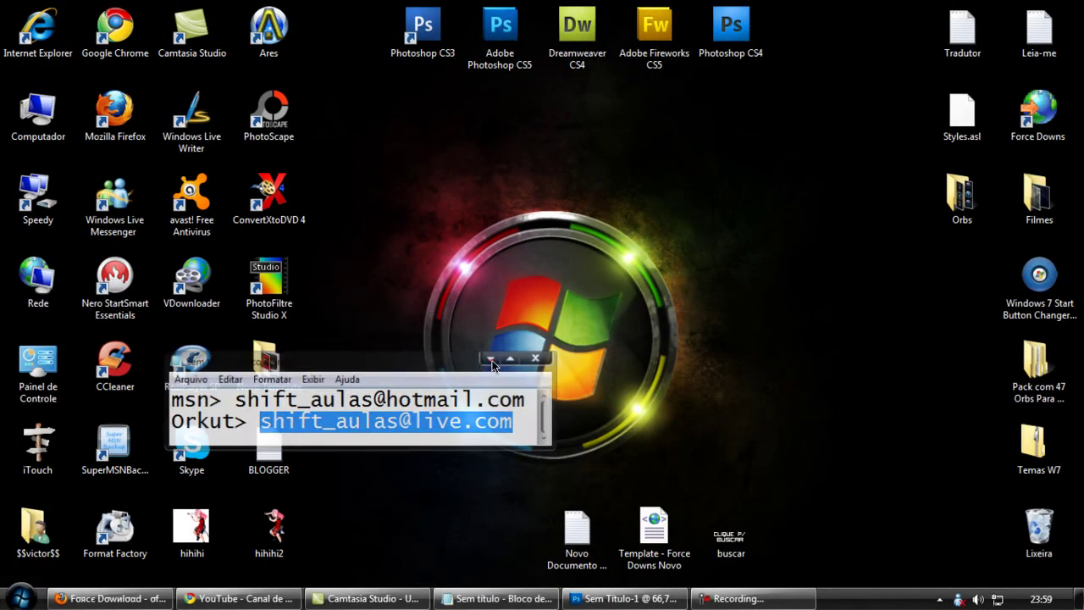